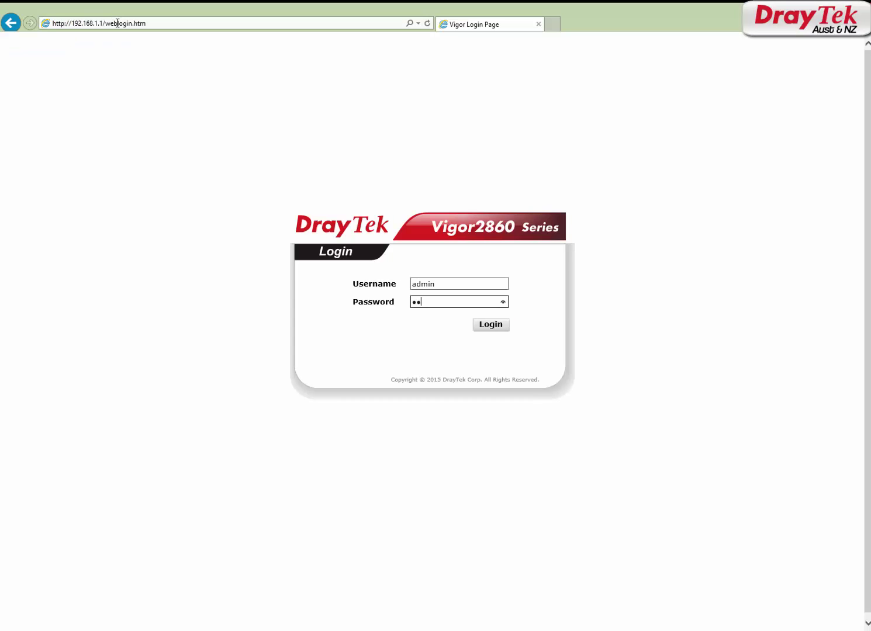
Log in with the admin password and view Physical Connection showing WAN 1 on ADSL PPPoE
{"action": "type", "text": "min"}
{"action": "key", "text": "Return"}
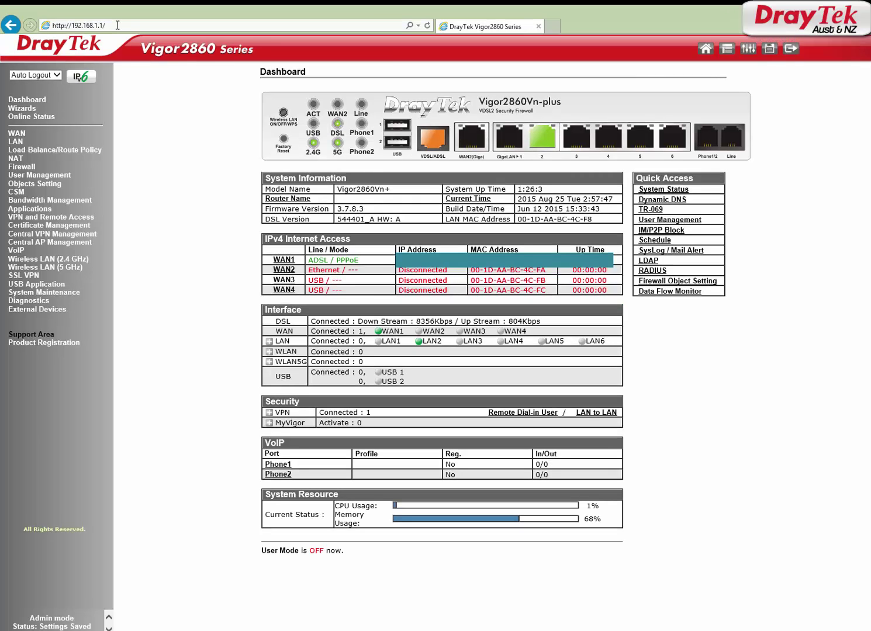
{"action": "left_click", "coordinate": [23, 118]}
{"action": "left_click", "coordinate": [24, 126]}
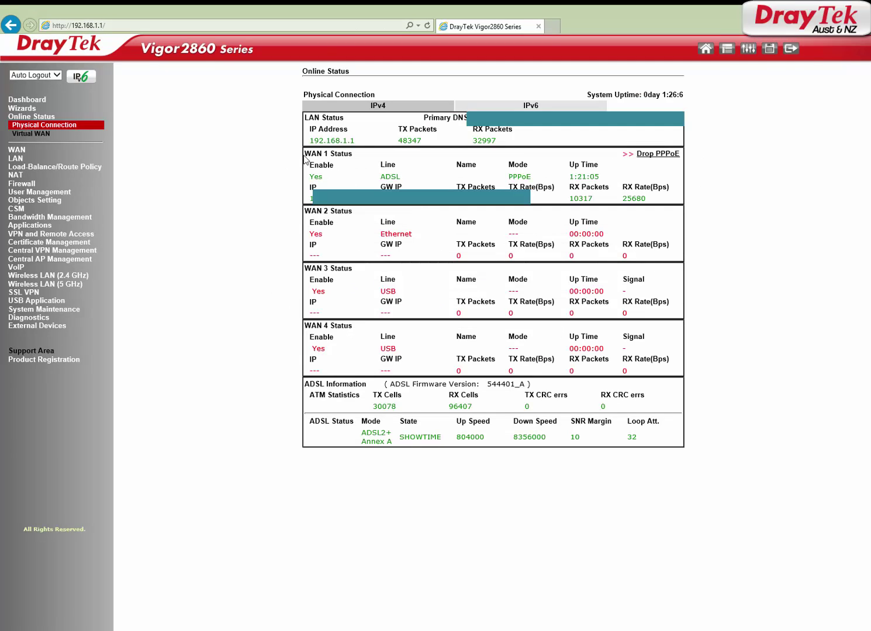
{"action": "left_click_drag", "start_coordinate": [305, 153], "coordinate": [651, 199]}
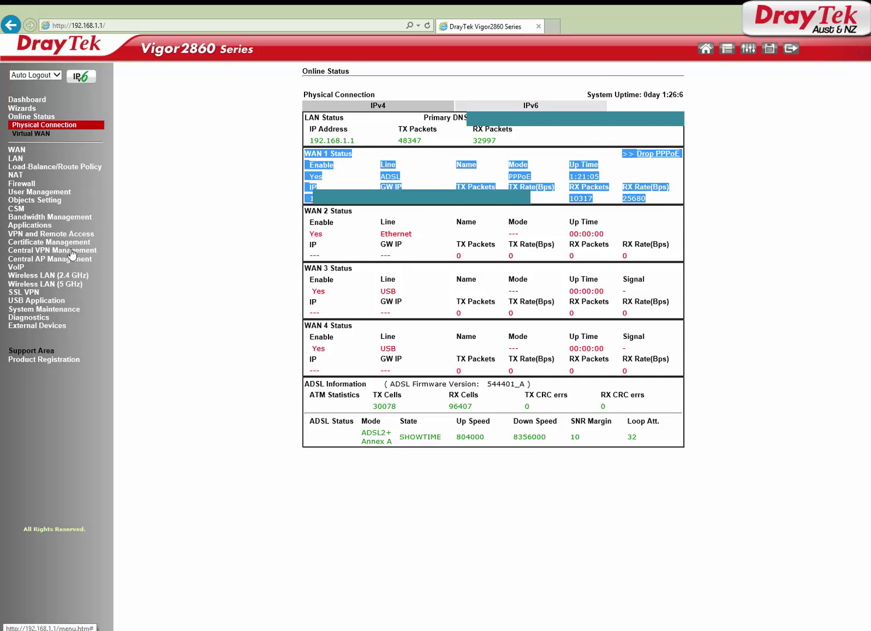
Open LAN-to-LAN profile 1 under VPN and Remote Access for editing
{"action": "left_click", "coordinate": [32, 235]}
{"action": "left_click", "coordinate": [33, 268]}
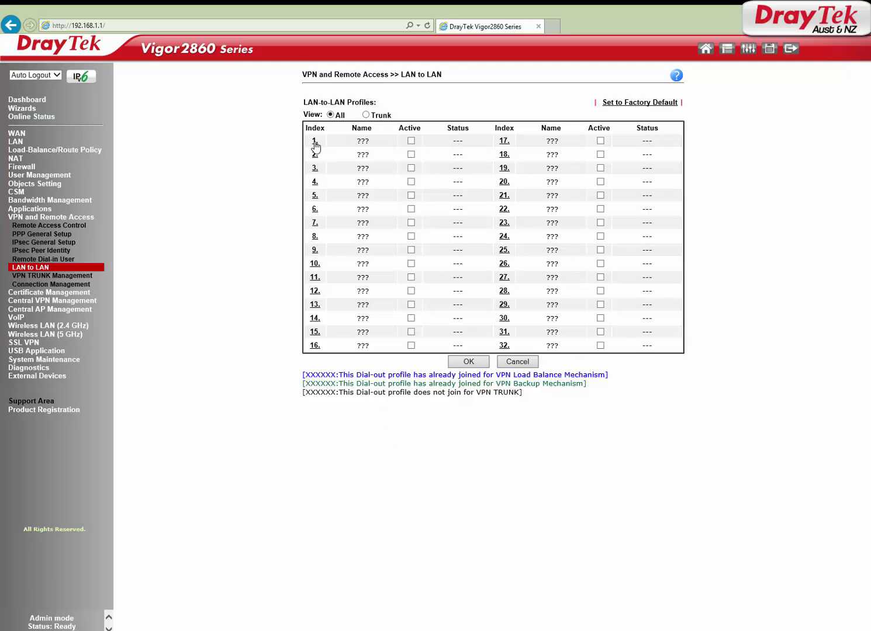
{"action": "left_click", "coordinate": [315, 143]}
Name the profile PPTP_VPN, enable it, and set the call direction to Dial-in
{"action": "left_click_drag", "start_coordinate": [385, 120], "coordinate": [353, 121]}
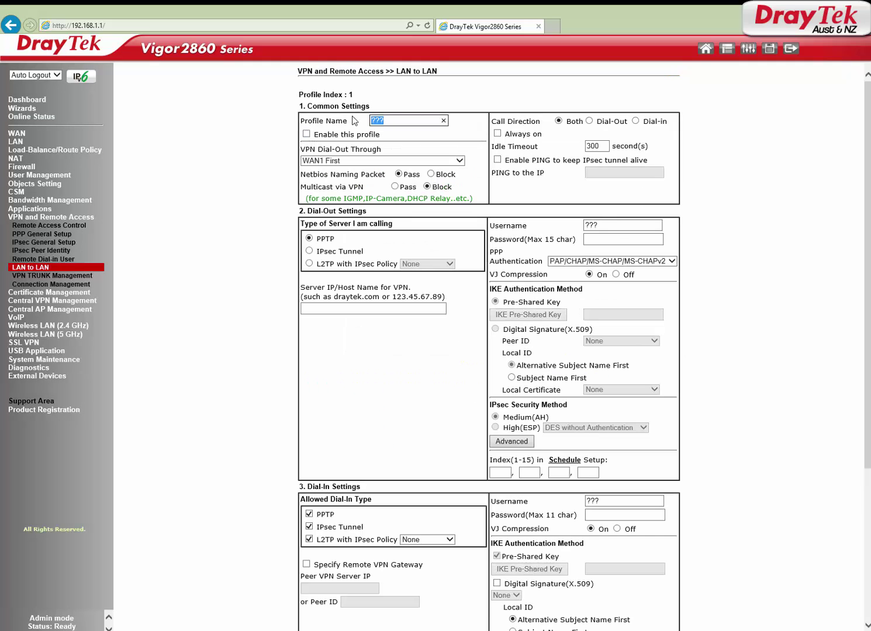
{"action": "type", "text": "PPTP_VPN"}
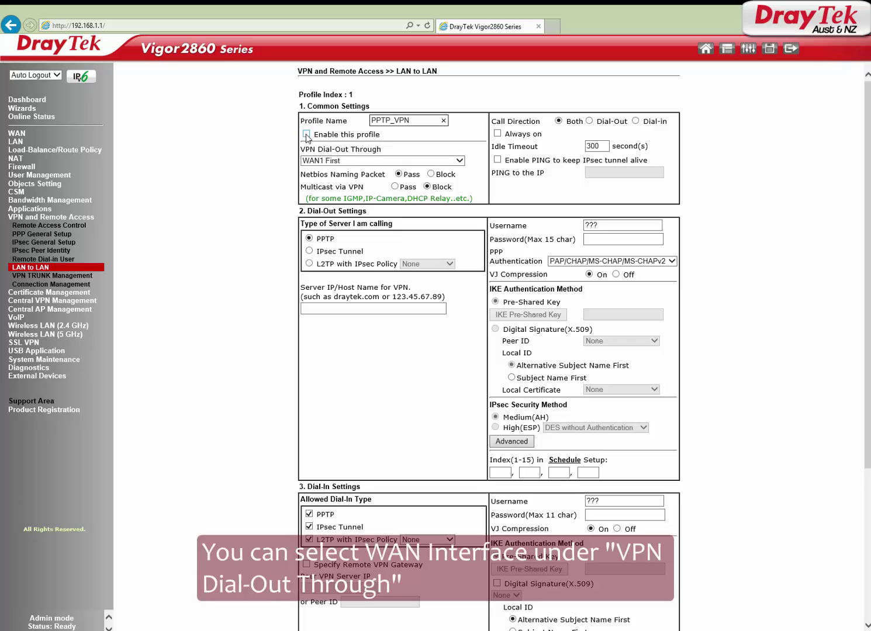
{"action": "left_click", "coordinate": [307, 134]}
{"action": "left_click_drag", "start_coordinate": [316, 135], "coordinate": [380, 135]}
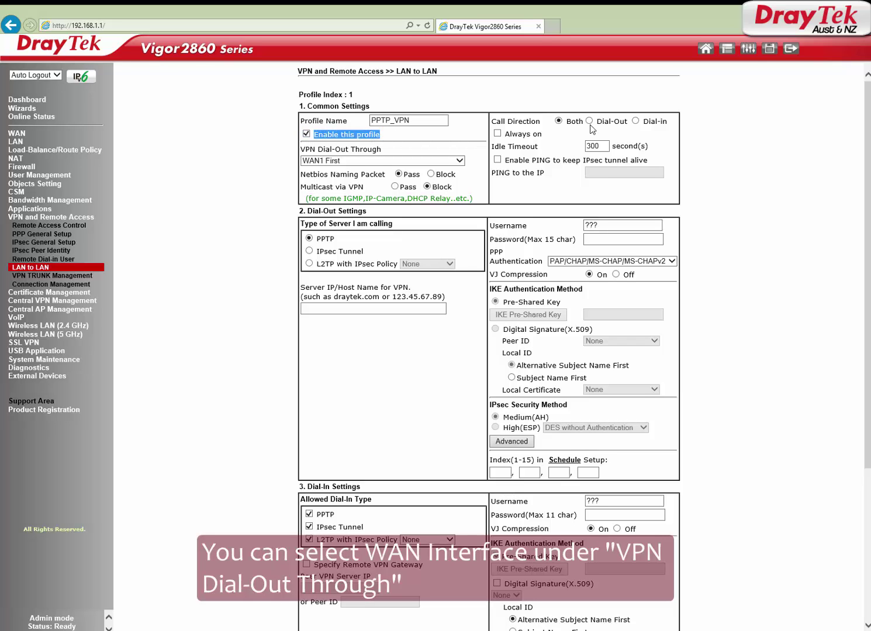
{"action": "left_click_drag", "start_coordinate": [643, 121], "coordinate": [671, 121]}
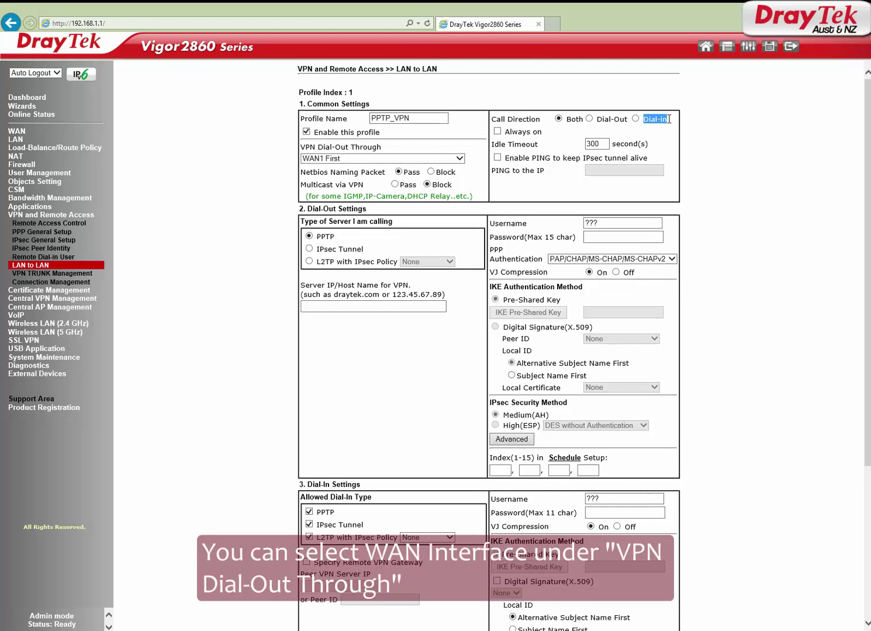
{"action": "left_click", "coordinate": [636, 119]}
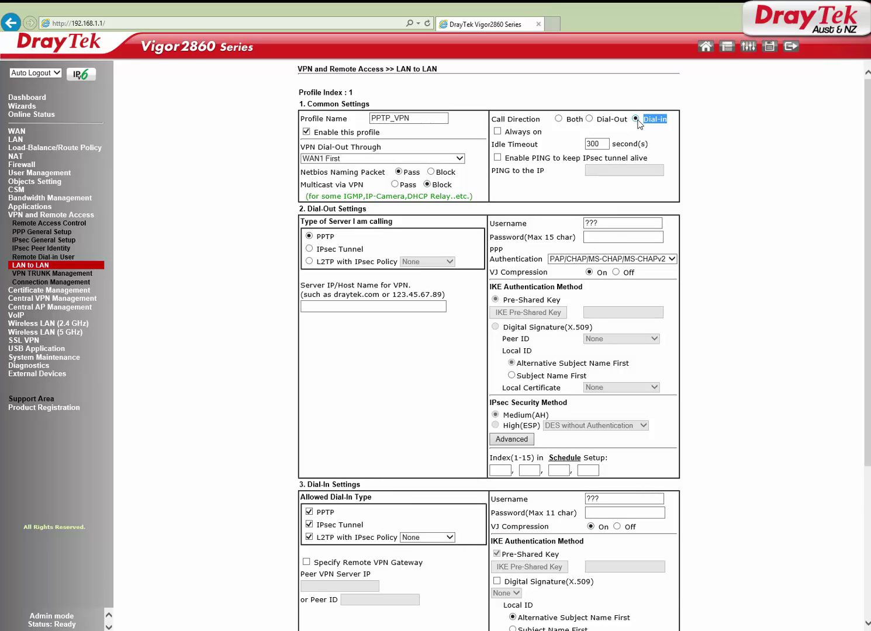
Allow only PPTP dial-in by unticking IPsec Tunnel and L2TP with IPsec Policy
{"action": "scroll", "coordinate": [501, 262], "scroll_direction": "down", "scroll_amount": 4}
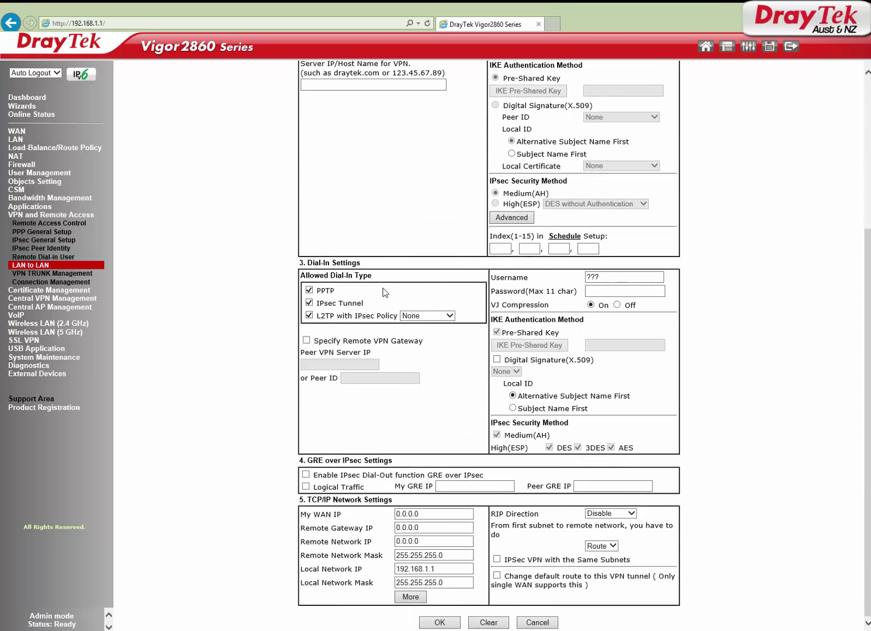
{"action": "left_click_drag", "start_coordinate": [308, 263], "coordinate": [364, 263]}
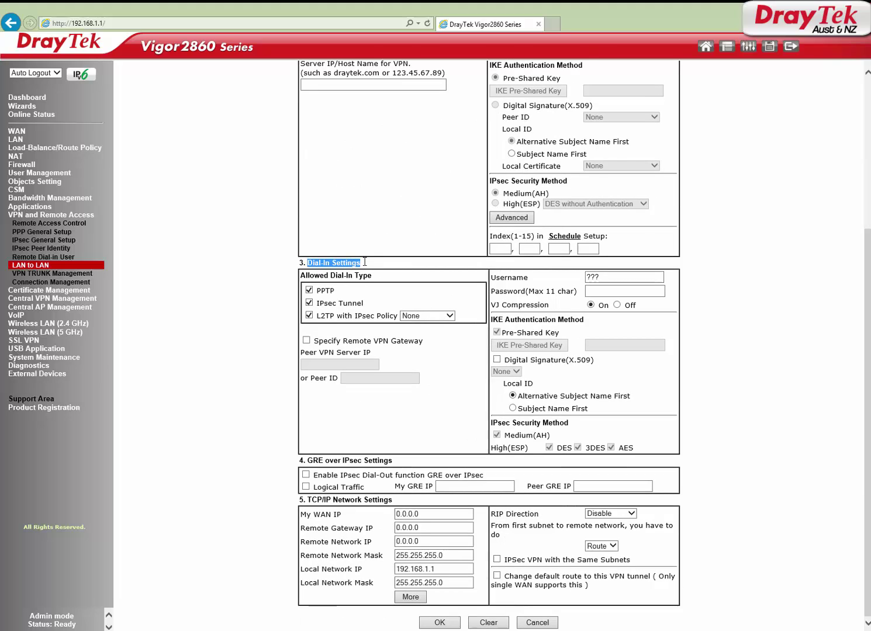
{"action": "left_click", "coordinate": [309, 302]}
{"action": "left_click", "coordinate": [310, 315]}
{"action": "left_click_drag", "start_coordinate": [334, 292], "coordinate": [316, 294]}
Enter the dial-in username and password for the remote router
{"action": "double_click", "coordinate": [599, 277]}
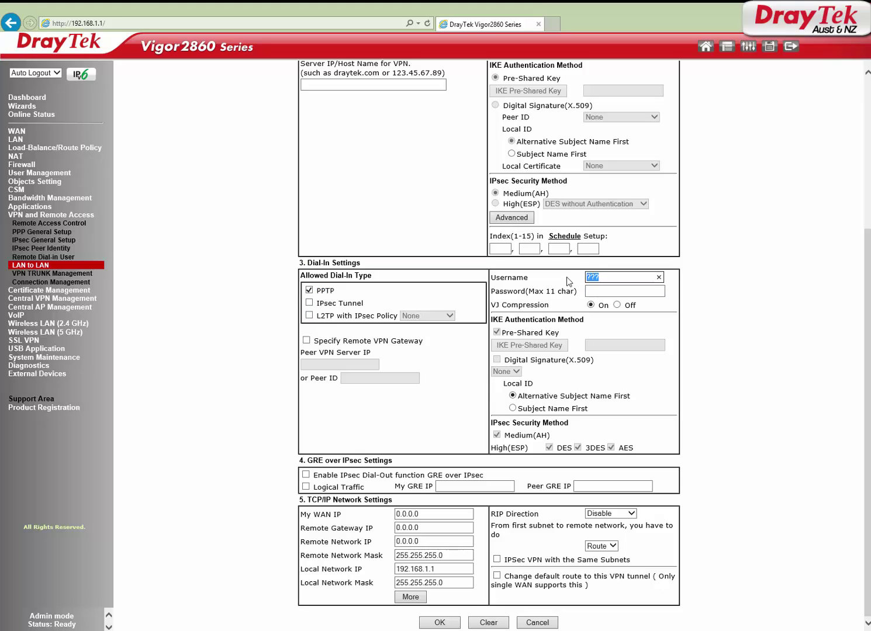
{"action": "type", "text": "ilantech"}
{"action": "key", "text": "Tab"}
{"action": "type", "text": "••"}
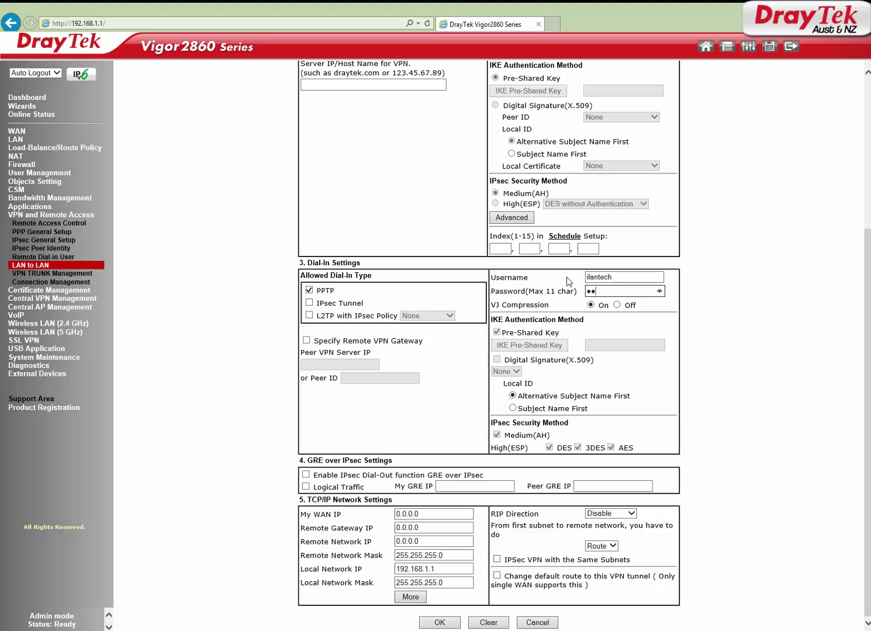
{"action": "type", "text": "••"}
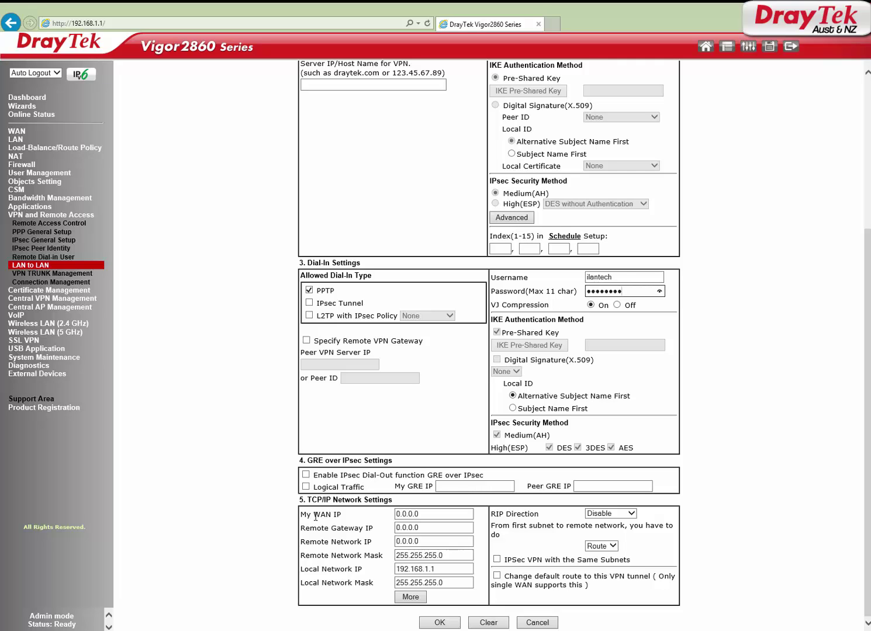
Review the My WAN IP, Remote Gateway IP and Remote Network IP settings
{"action": "left_click_drag", "start_coordinate": [301, 515], "coordinate": [350, 515]}
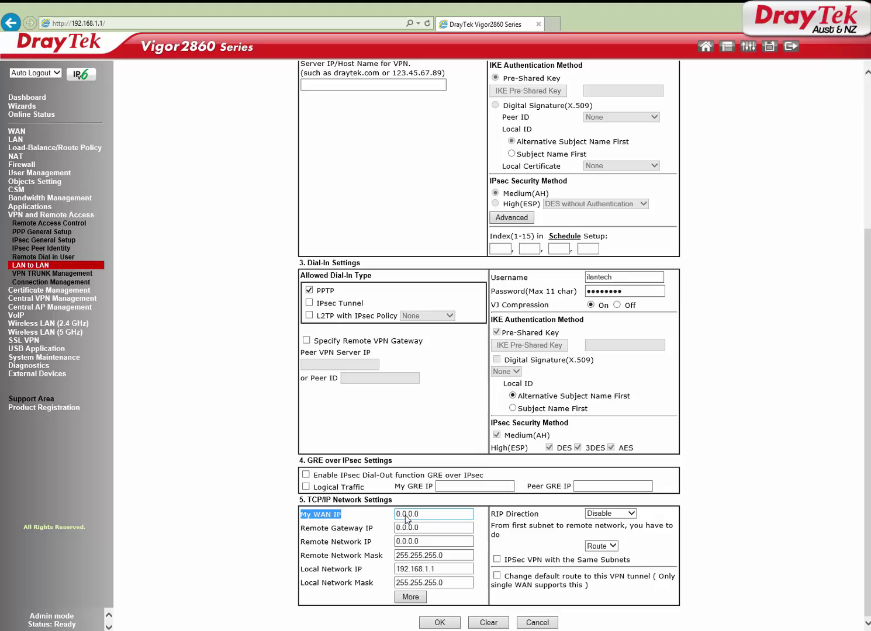
{"action": "double_click", "coordinate": [406, 514]}
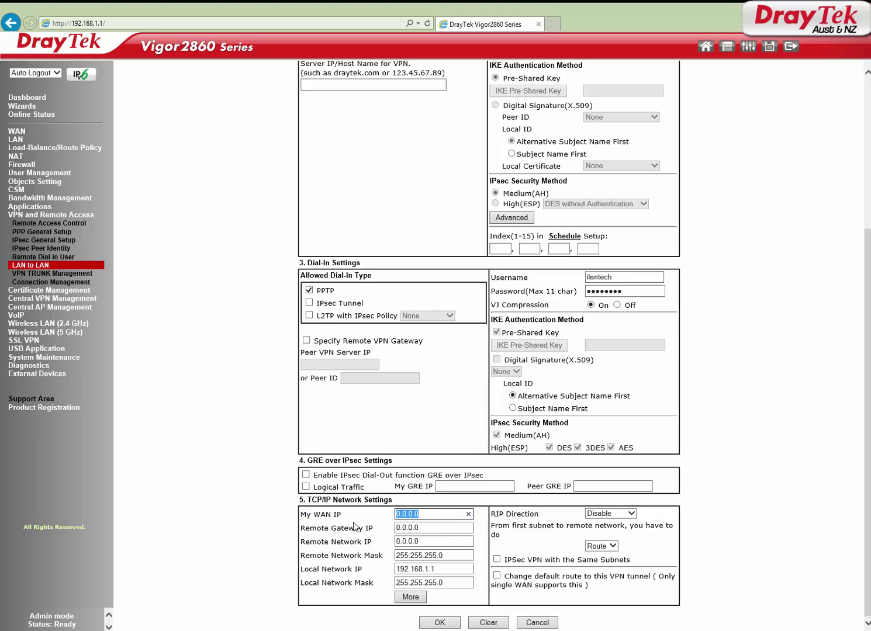
{"action": "left_click_drag", "start_coordinate": [304, 528], "coordinate": [424, 530]}
{"action": "double_click", "coordinate": [424, 527]}
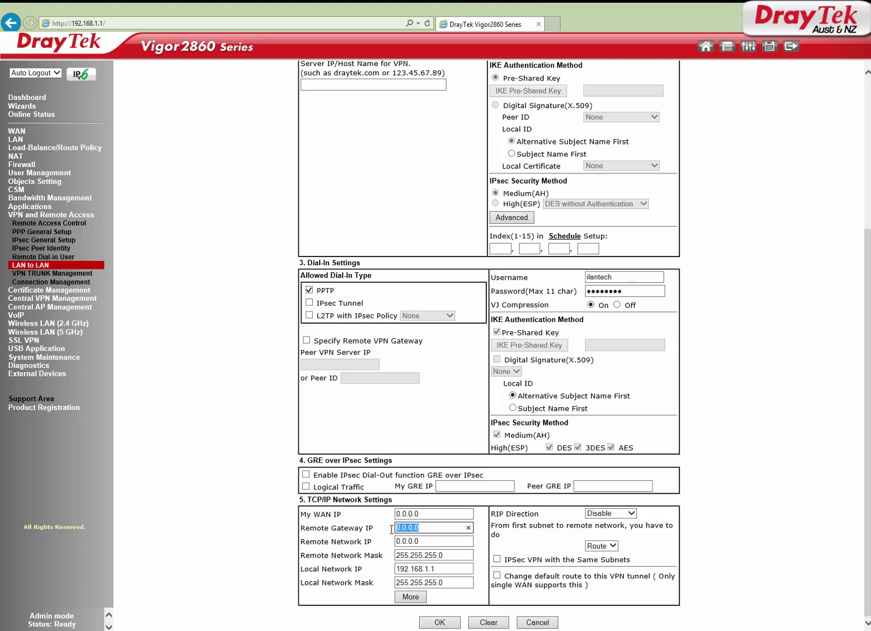
{"action": "left_click_drag", "start_coordinate": [302, 544], "coordinate": [387, 547]}
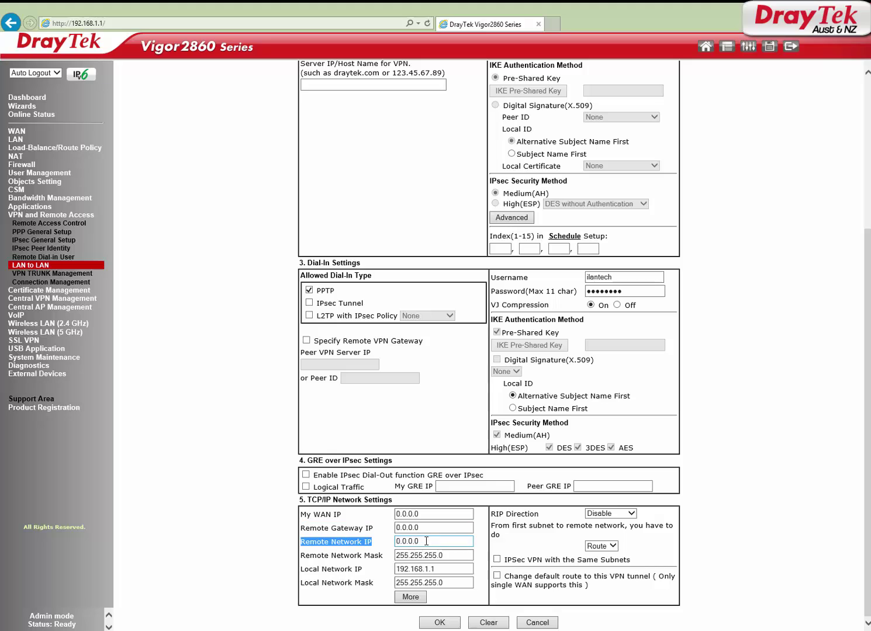
Set Remote Network IP to 192.168.70.0 and Local Network IP to 192.168.1.0, masks 255.255.255.0
{"action": "double_click", "coordinate": [423, 541]}
{"action": "type", "text": "1"}
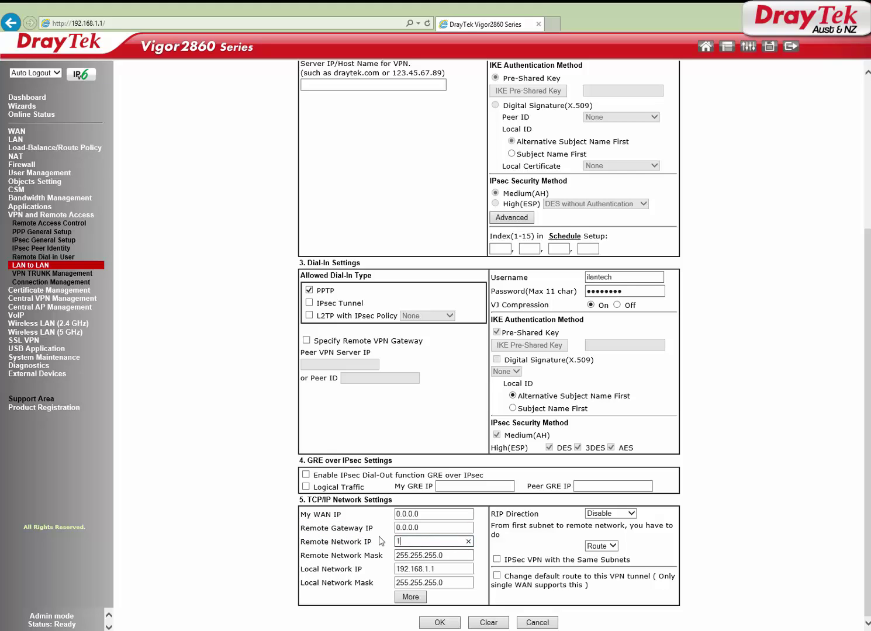
{"action": "type", "text": "92.168.70.0"}
{"action": "key", "text": "Tab"}
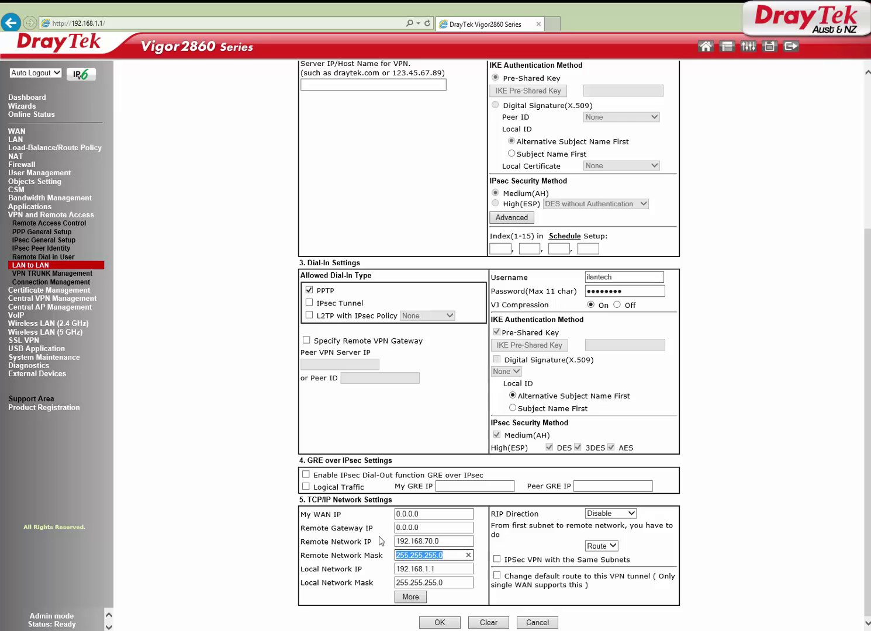
{"action": "key", "text": "Tab"}
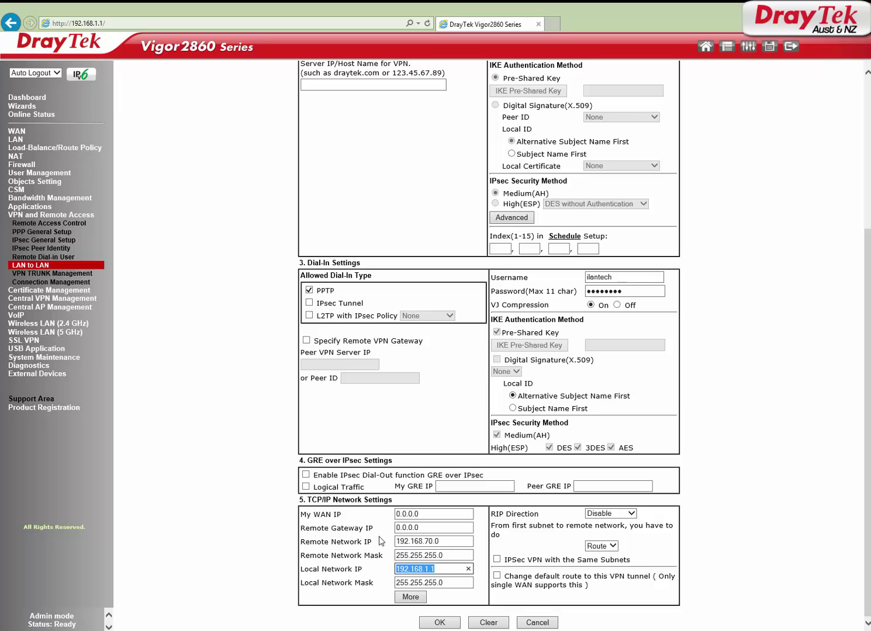
{"action": "key", "text": "End"}
{"action": "key", "text": "BackSpace"}
{"action": "key", "text": "Tab"}
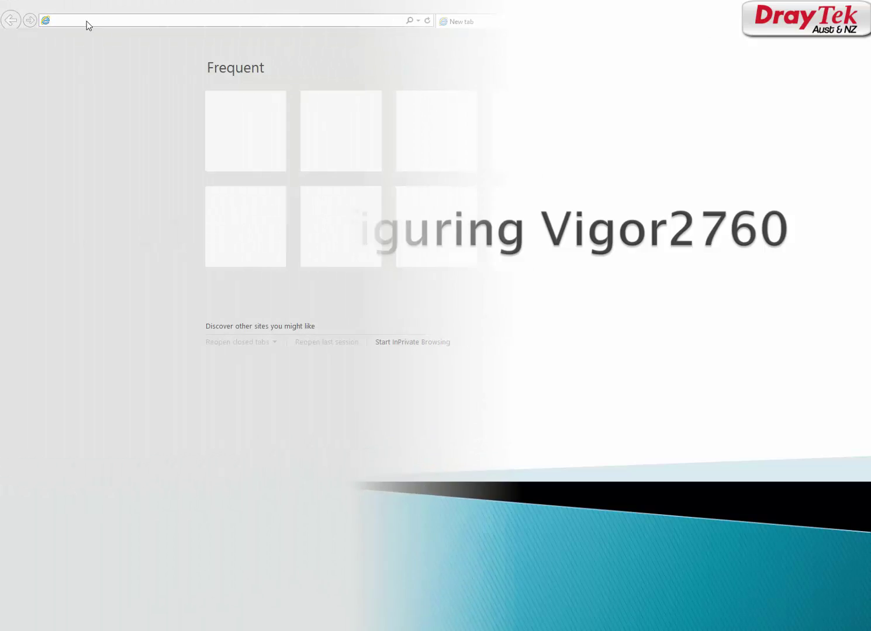
Log in to the Vigor2760 web interface with the admin account and its password
{"action": "type", "text": "192.168.70.1"}
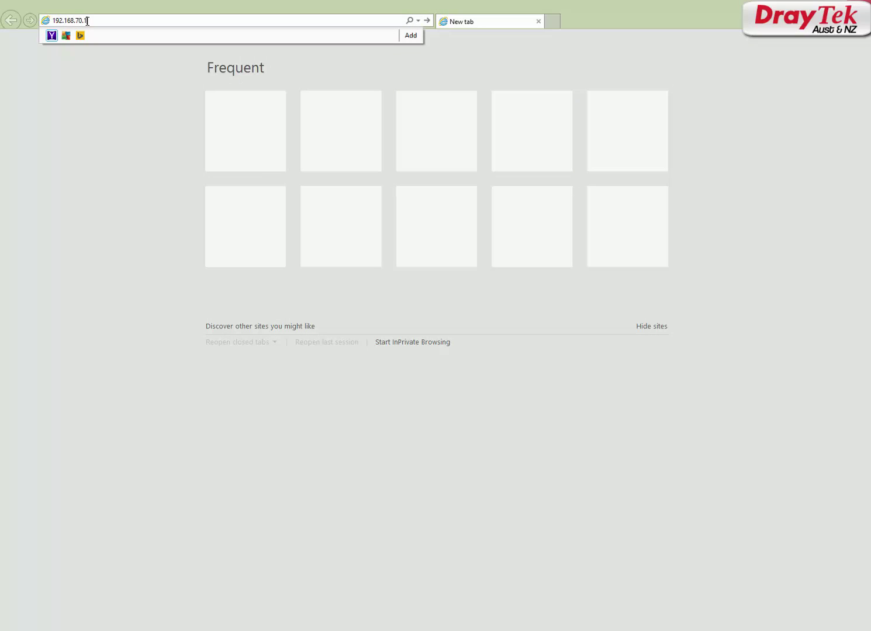
{"action": "key", "text": "Return"}
{"action": "type", "text": "admin"}
{"action": "key", "text": "Tab"}
{"action": "type", "text": "admin"}
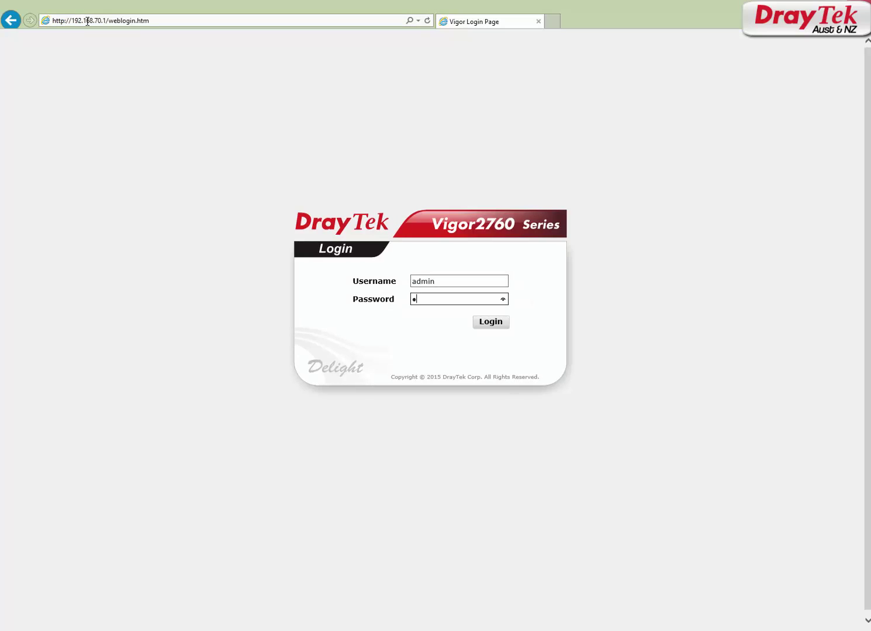
{"action": "key", "text": "Return"}
Check the WAN 2 Ethernet DHCP status, then go to the LAN-to-LAN profile list
{"action": "left_click", "coordinate": [23, 112]}
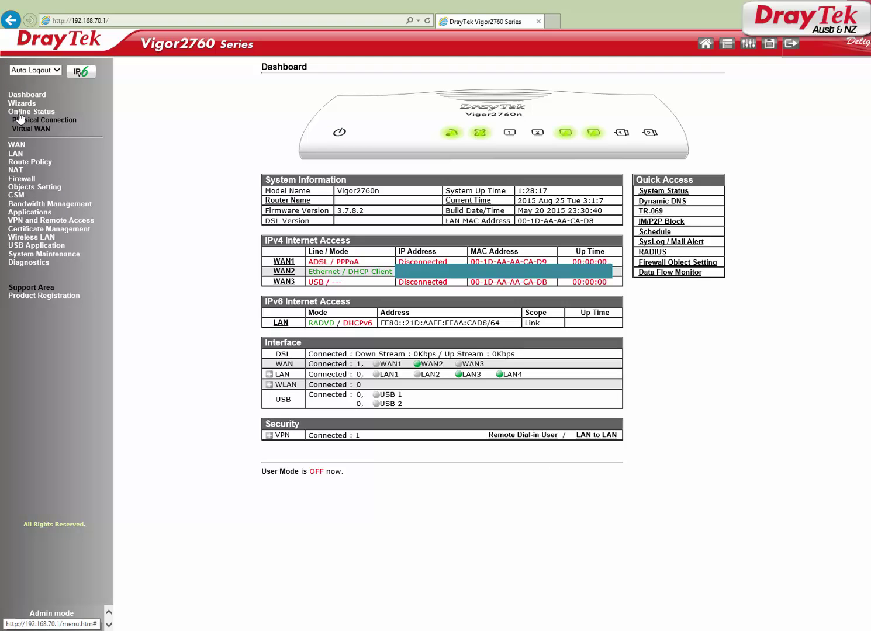
{"action": "left_click", "coordinate": [20, 122]}
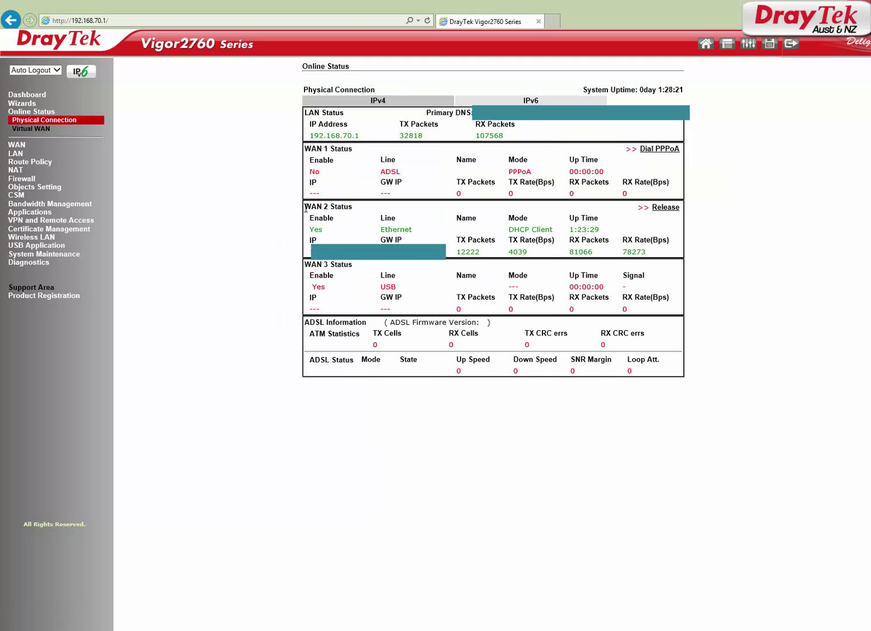
{"action": "left_click_drag", "start_coordinate": [305, 208], "coordinate": [666, 261]}
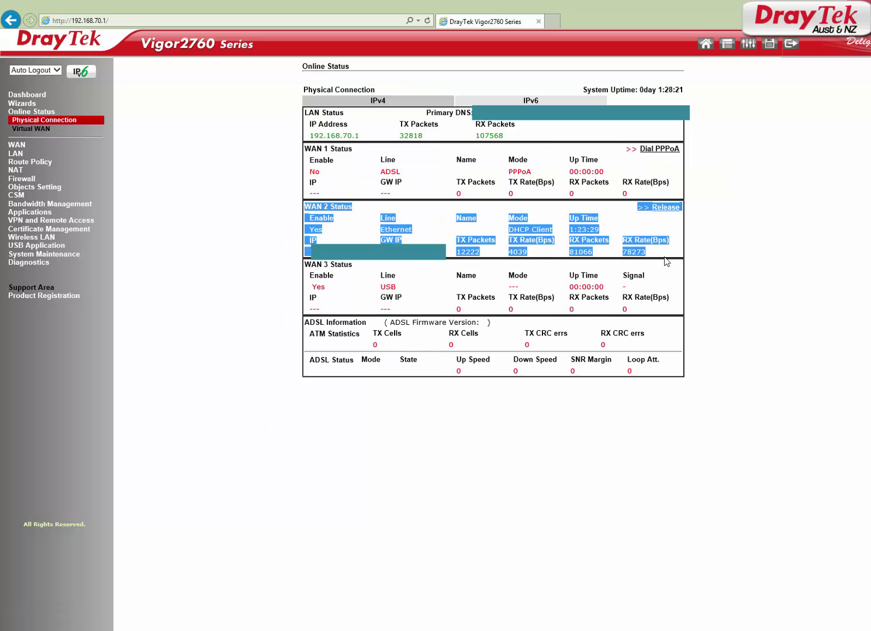
{"action": "left_click", "coordinate": [21, 221]}
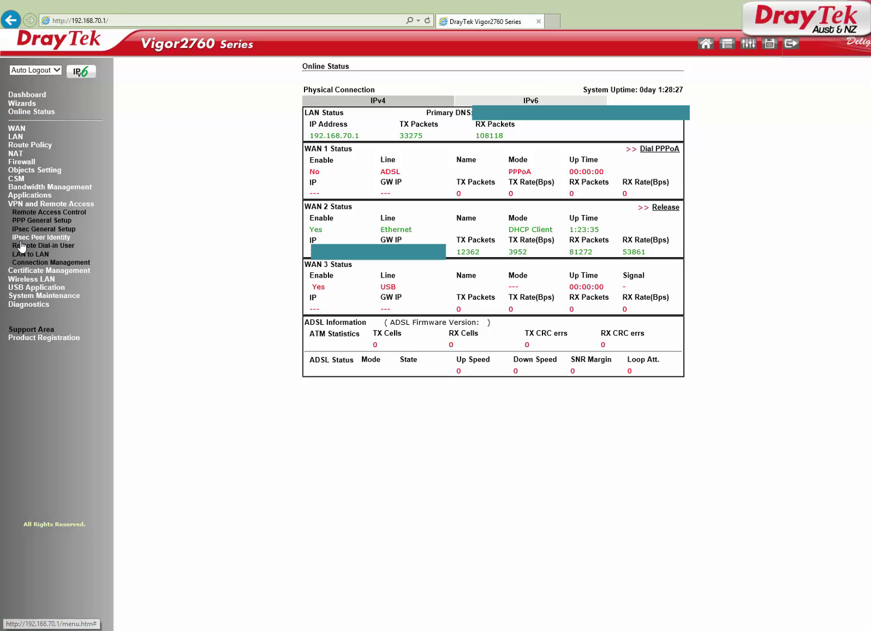
{"action": "left_click", "coordinate": [24, 256]}
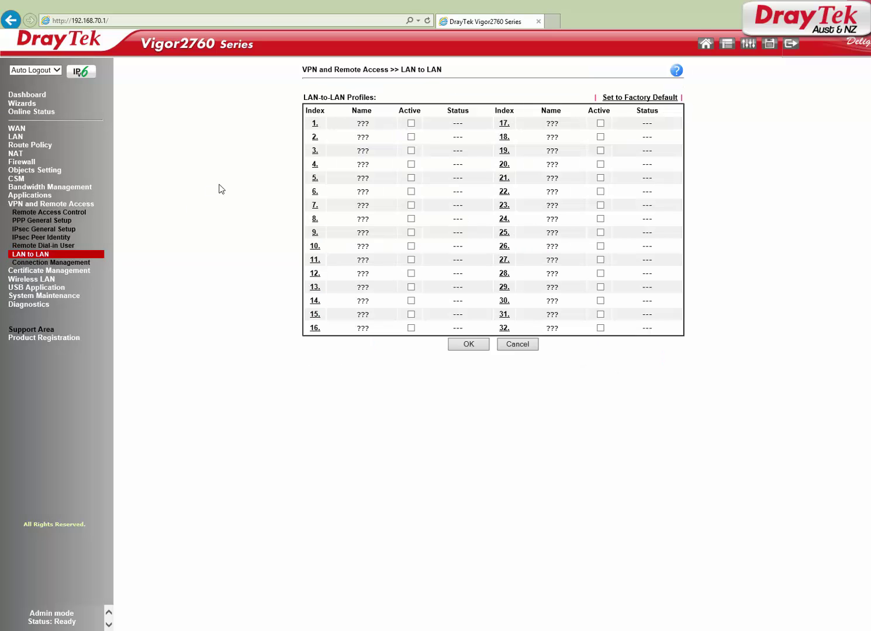
Name profile 1 PPTP_VPN and enable it
{"action": "left_click", "coordinate": [314, 124]}
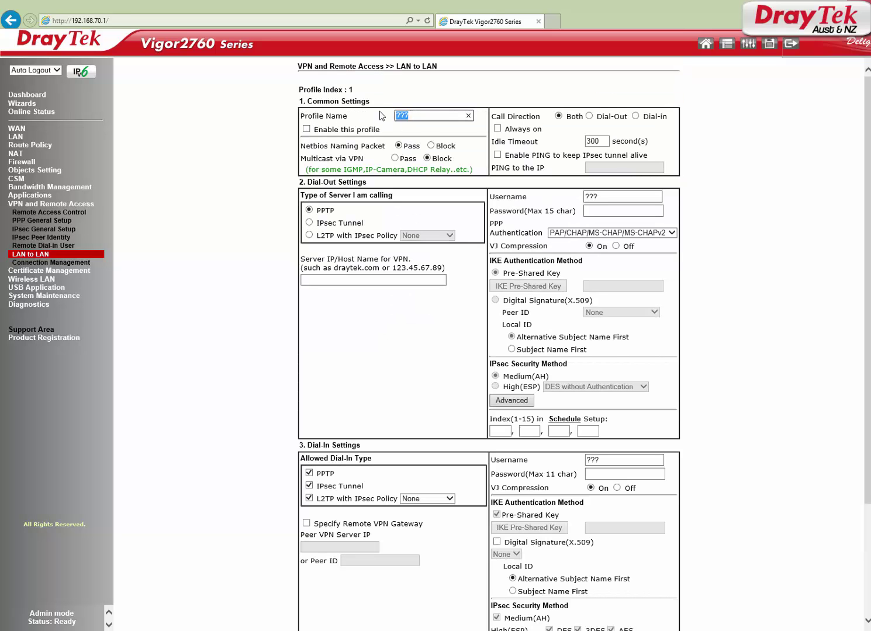
{"action": "type", "text": "PPTP_VPN"}
{"action": "left_click", "coordinate": [314, 129]}
{"action": "triple_click", "coordinate": [314, 129]}
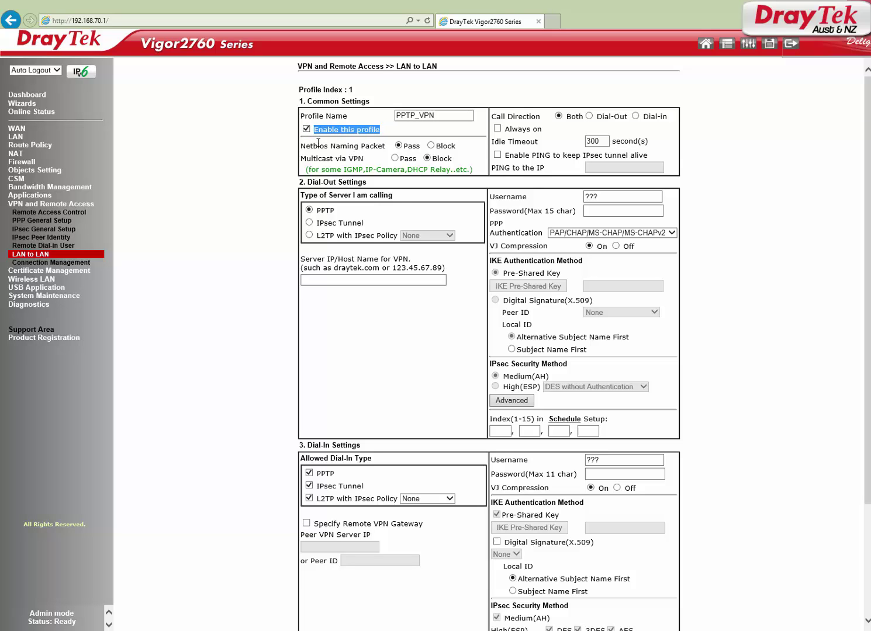
Set the call direction to Dial-Out, tick Always on, and keep PPTP as server type
{"action": "left_click", "coordinate": [597, 118]}
{"action": "left_click_drag", "start_coordinate": [597, 117], "coordinate": [628, 117]}
{"action": "left_click", "coordinate": [499, 130]}
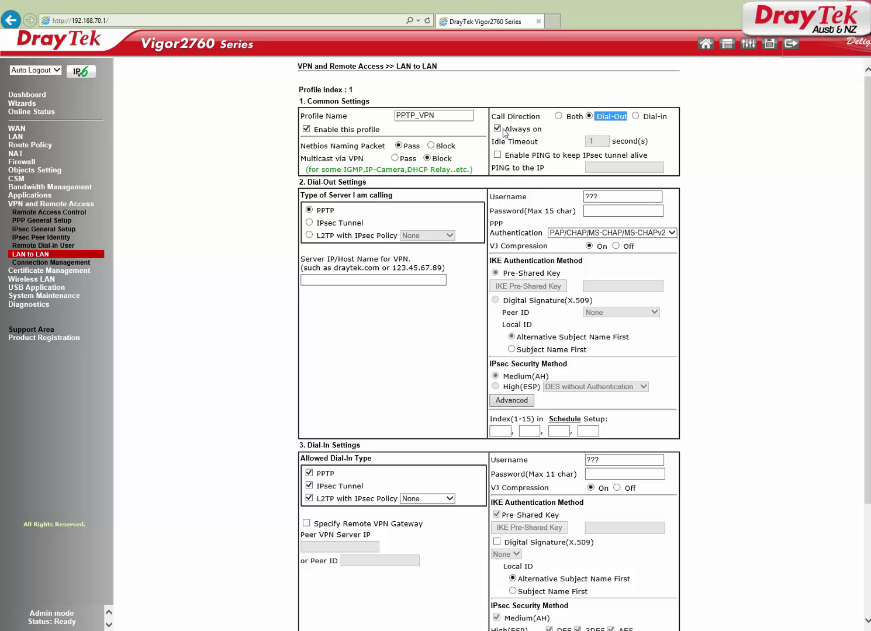
{"action": "left_click_drag", "start_coordinate": [503, 130], "coordinate": [542, 128]}
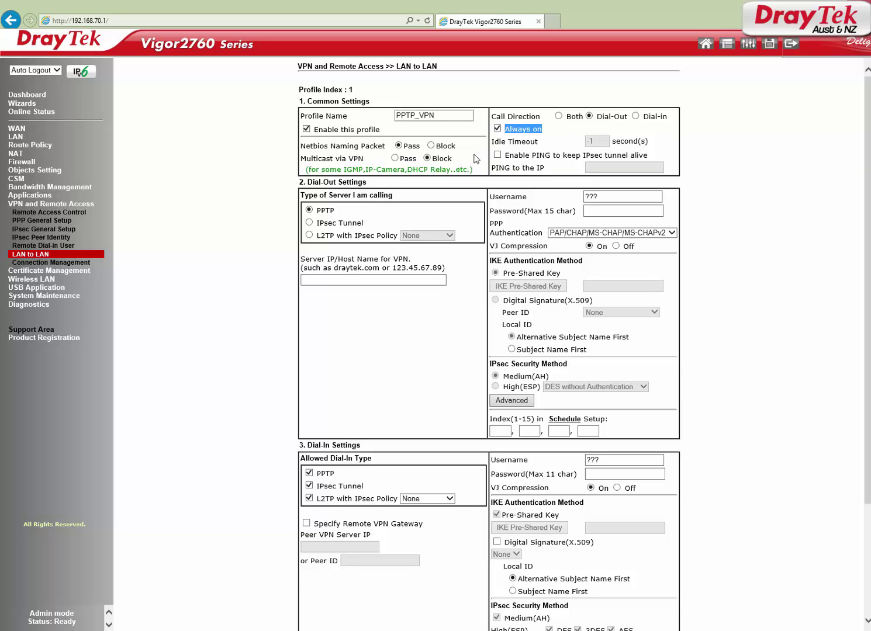
{"action": "left_click_drag", "start_coordinate": [309, 182], "coordinate": [366, 183]}
{"action": "left_click", "coordinate": [322, 211]}
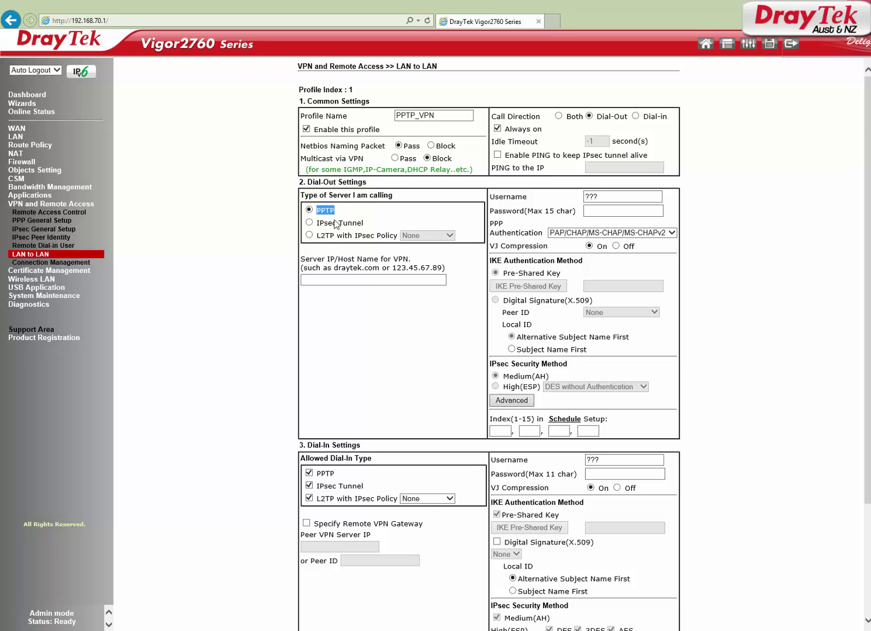
Enter 'WAN IP of remote router' as the server, plus the dial-out username and password
{"action": "left_click", "coordinate": [411, 277]}
{"action": "type", "text": "W"}
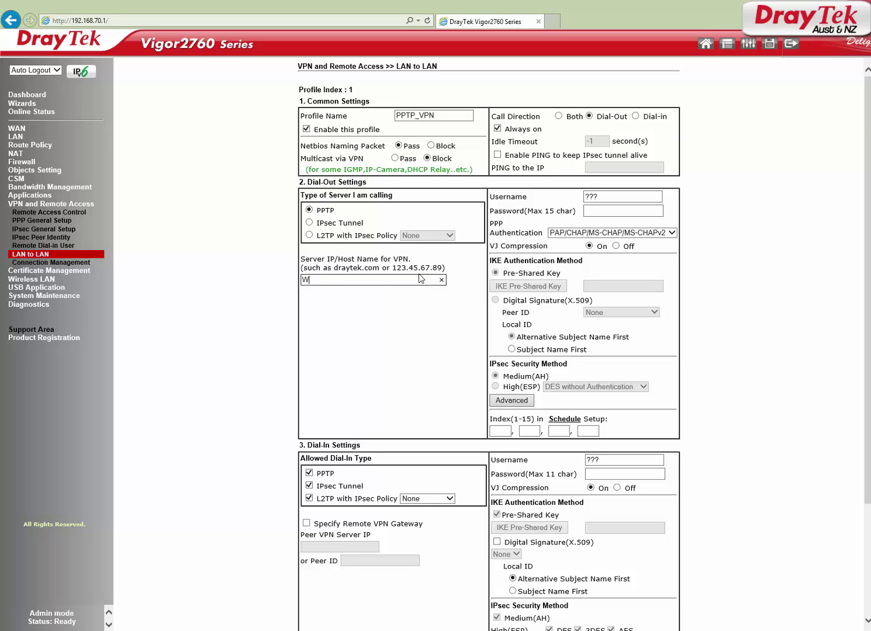
{"action": "type", "text": "AN IP of remote router"}
{"action": "double_click", "coordinate": [612, 197]}
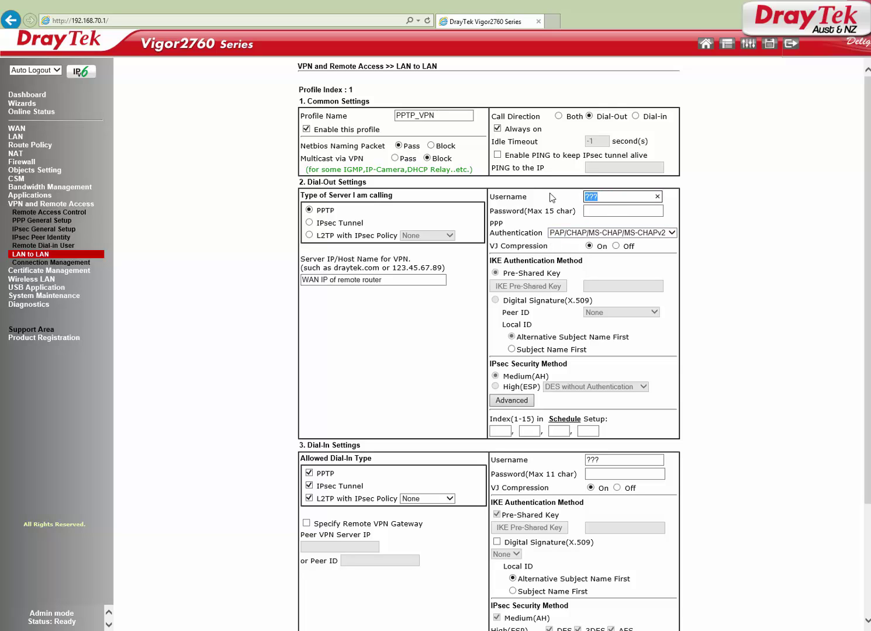
{"action": "type", "text": "ilantech"}
{"action": "key", "text": "Tab"}
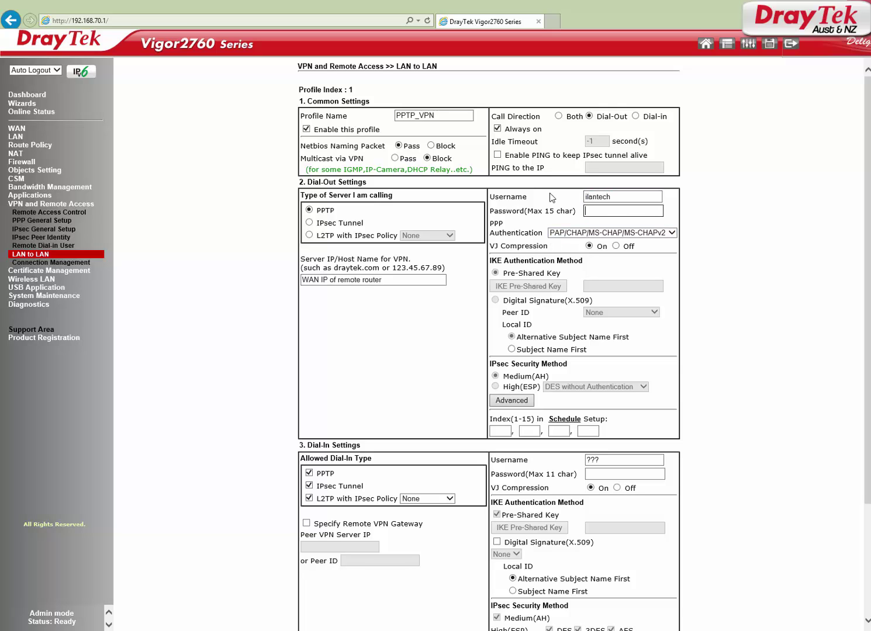
{"action": "type", "text": "********"}
Review the My WAN IP, Remote Gateway and Remote Network settings
{"action": "scroll", "coordinate": [417, 321], "scroll_direction": "down", "scroll_amount": 3}
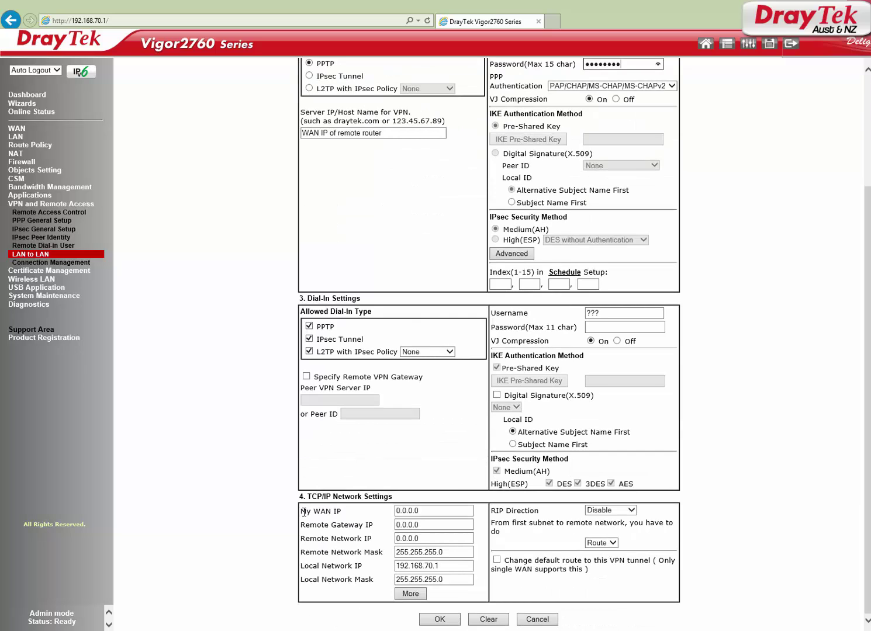
{"action": "triple_click", "coordinate": [323, 512]}
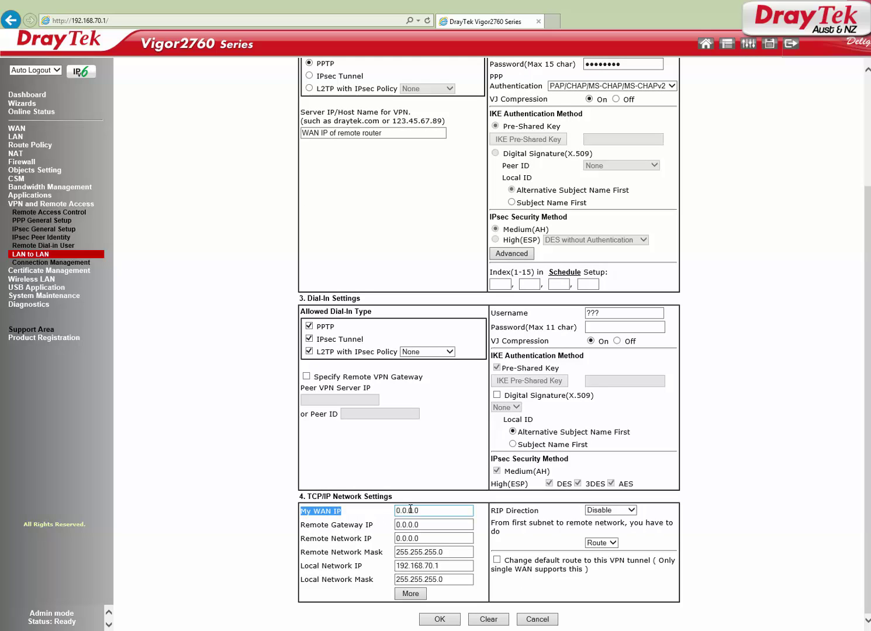
{"action": "key", "text": "Tab"}
{"action": "left_click_drag", "start_coordinate": [301, 524], "coordinate": [400, 524]}
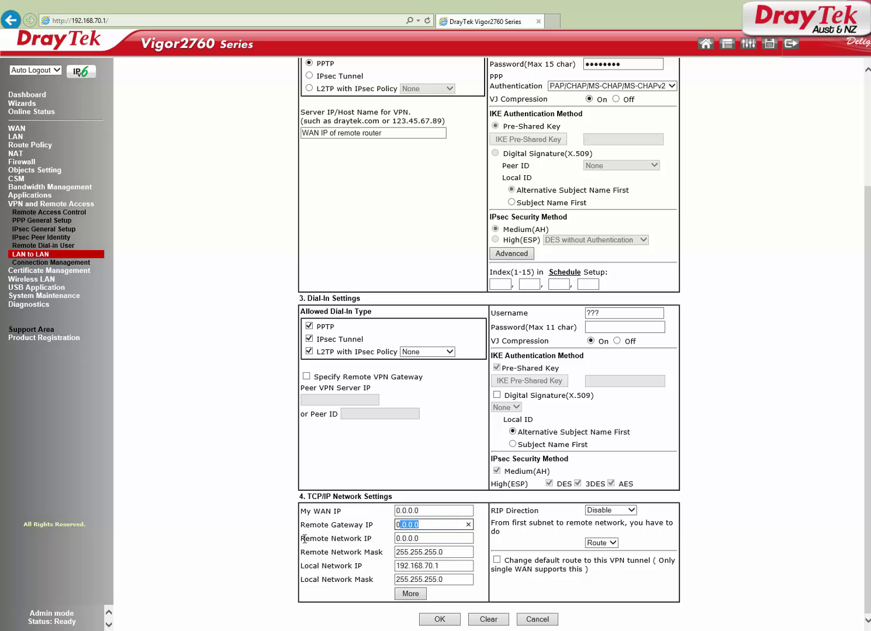
{"action": "left_click_drag", "start_coordinate": [302, 538], "coordinate": [408, 539]}
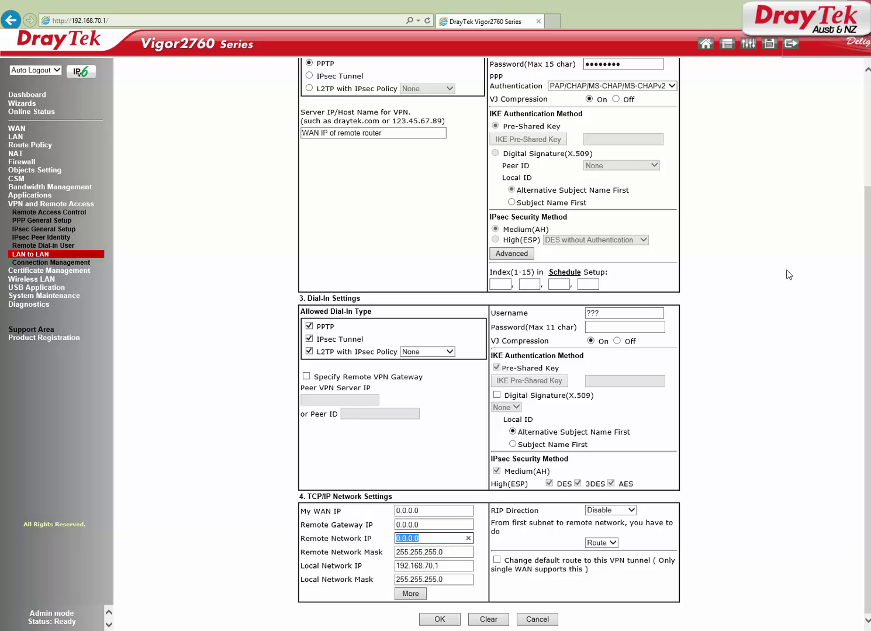
Set remote network 192.168.1.0 and local network 192.168.70.0, then save with OK
{"action": "type", "text": "192.168.1.0"}
{"action": "key", "text": "Tab"}
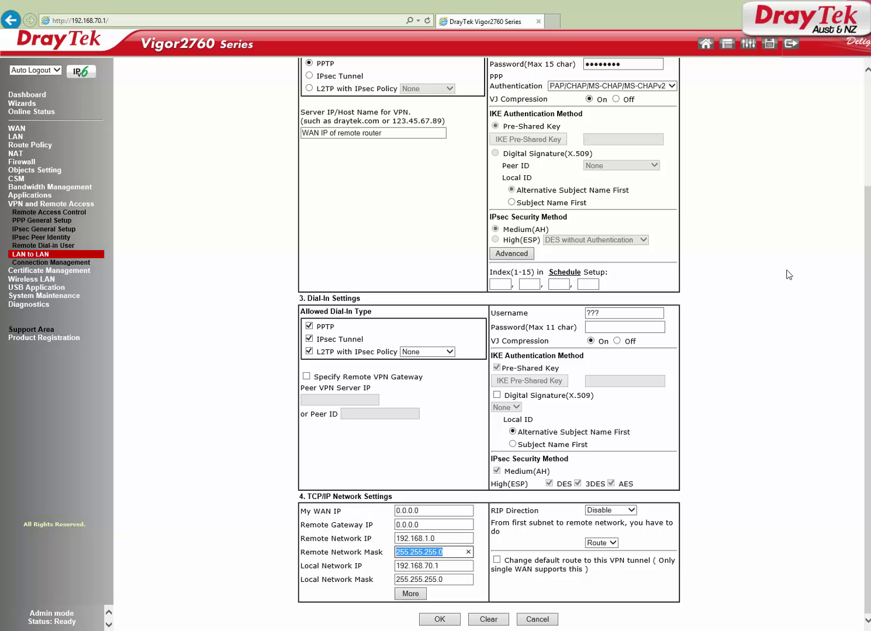
{"action": "key", "text": "Tab"}
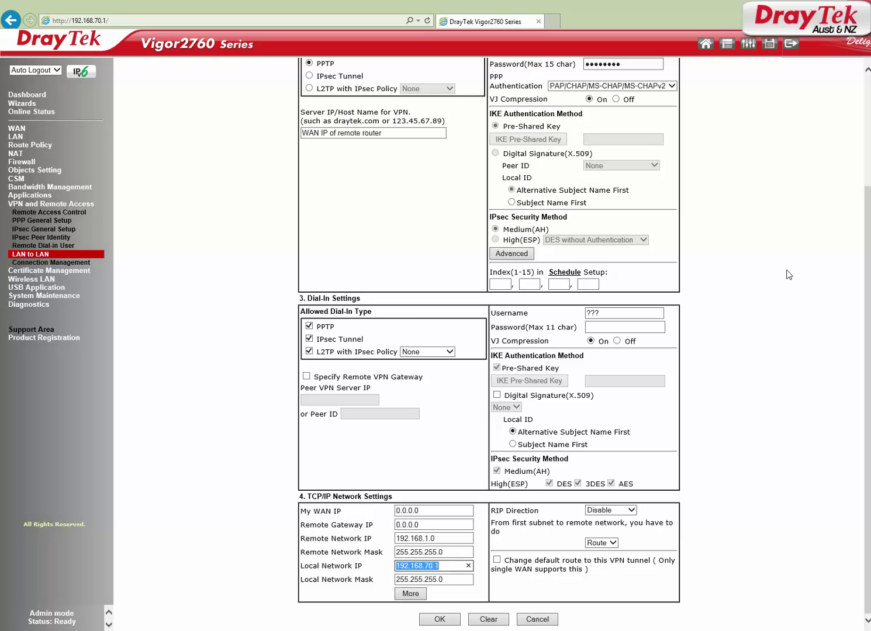
{"action": "type", "text": "192.168.70."}
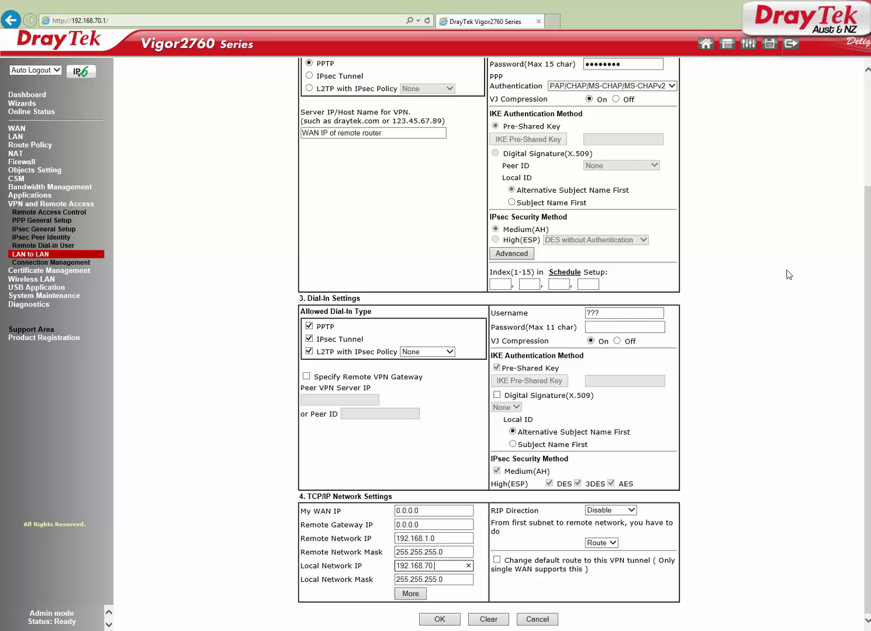
{"action": "type", "text": "0"}
{"action": "key", "text": "Tab"}
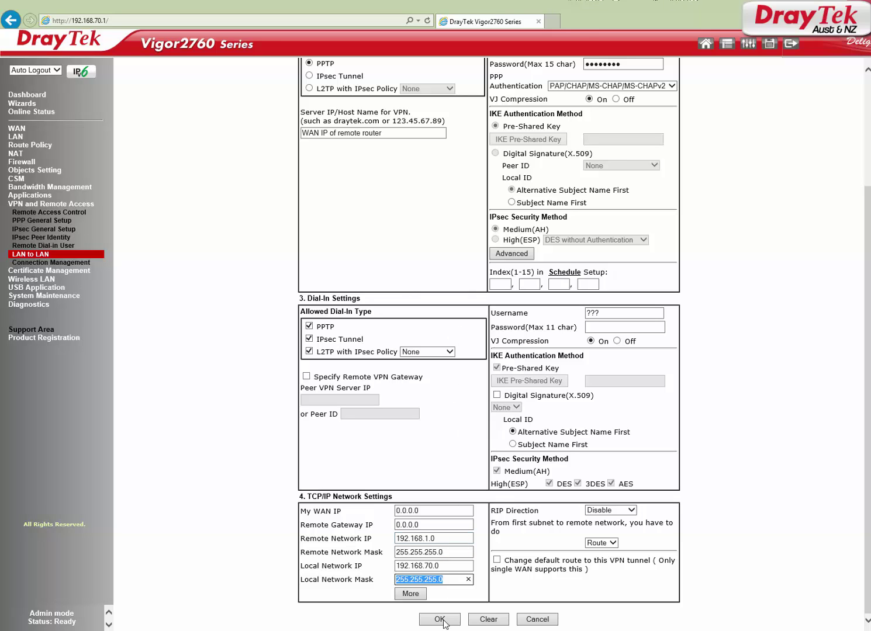
{"action": "left_click", "coordinate": [442, 622]}
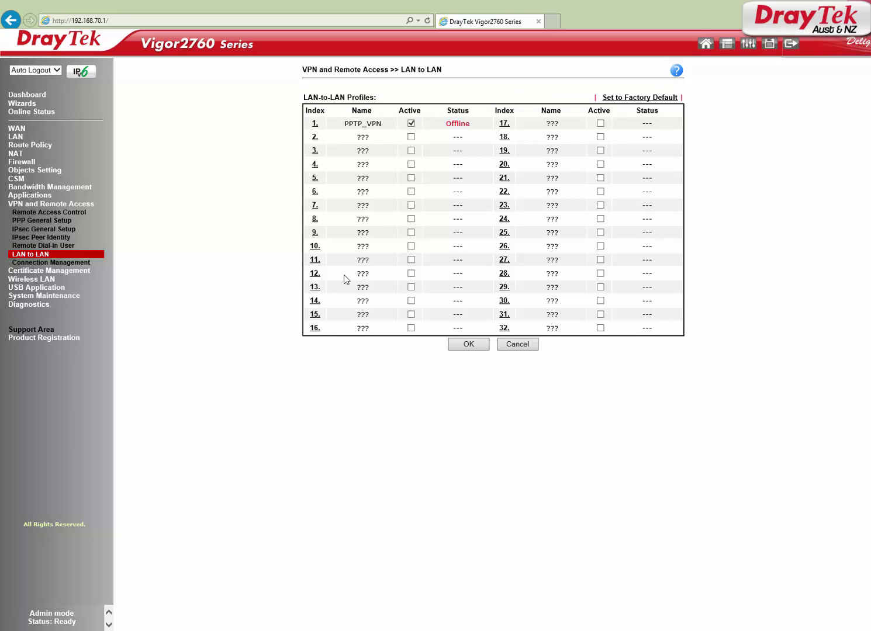
Confirm in Connection Management that PPTP_VPN is up to 192.168.1.0/24 and pick it for Dial-out
{"action": "left_click", "coordinate": [34, 266]}
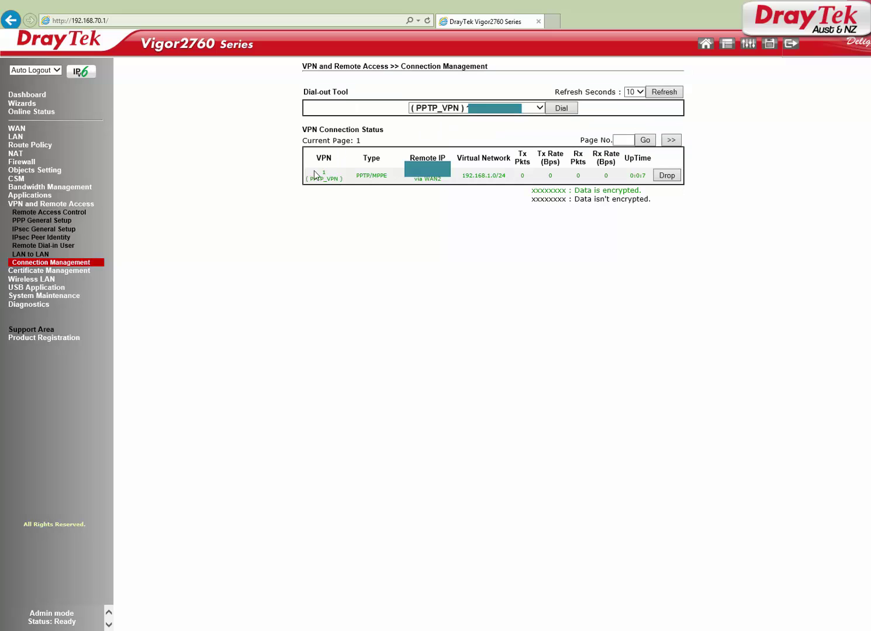
{"action": "left_click_drag", "start_coordinate": [316, 174], "coordinate": [648, 186]}
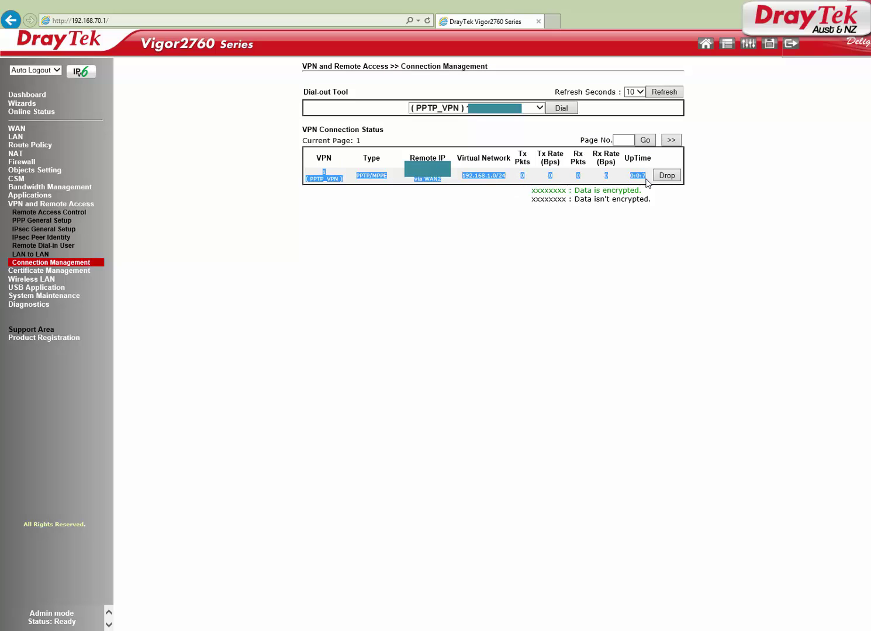
{"action": "left_click", "coordinate": [489, 218]}
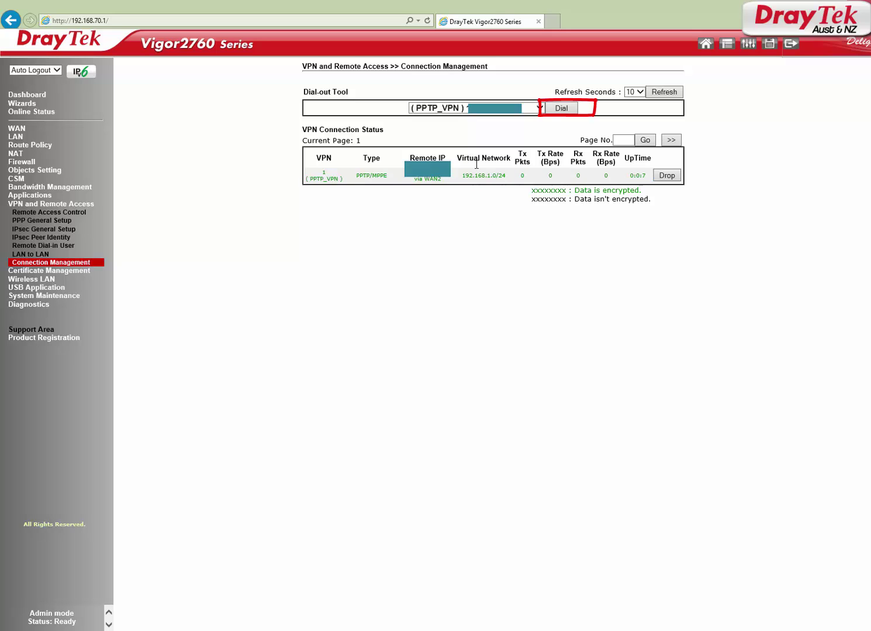
{"action": "left_click", "coordinate": [444, 110]}
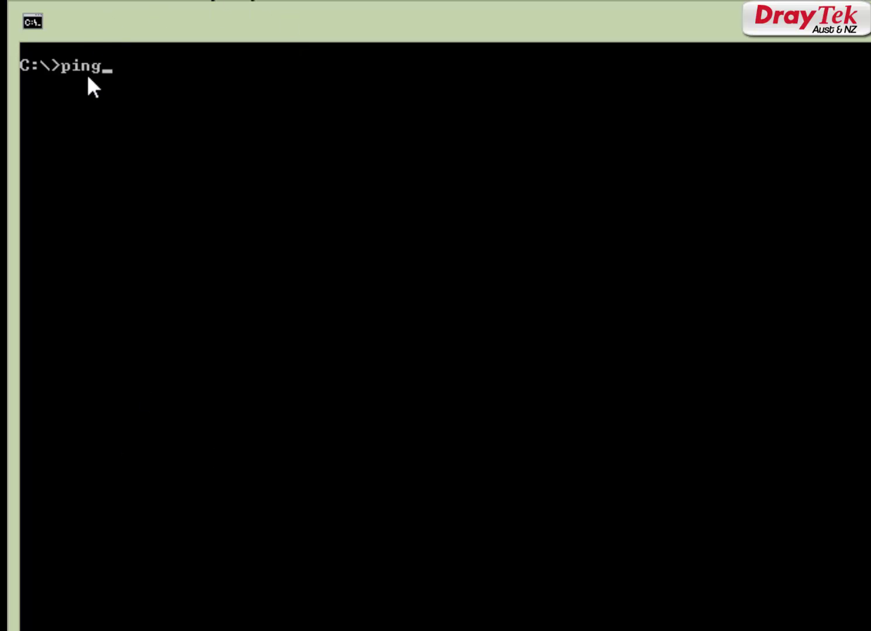
Ping 192.168.1.1 and get replies of bytes=32 time=33ms TTL=254
{"action": "type", "text": "192.168."}
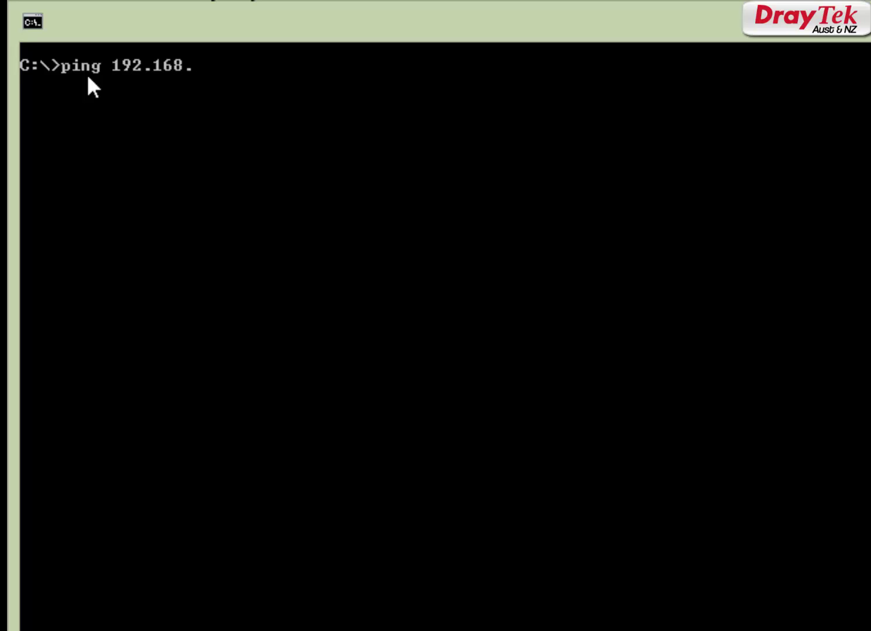
{"action": "type", "text": "1.1"}
{"action": "key", "text": "Return"}
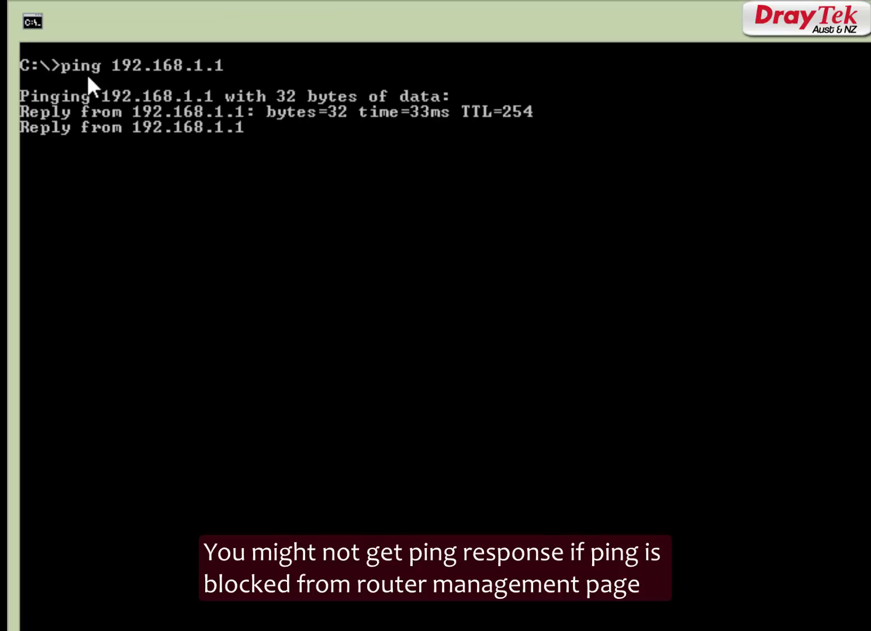